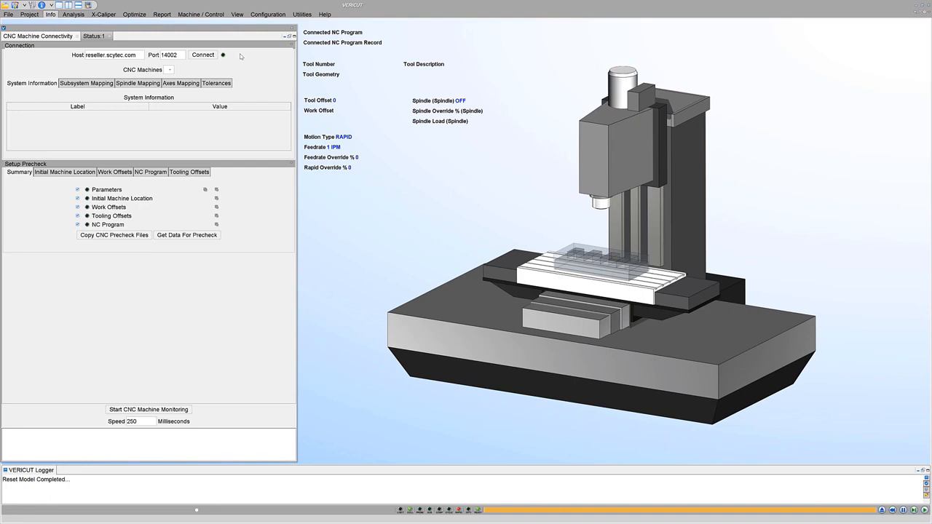
Step: Connect to the DataXchange host and select 1:Focas Simulator as the CNC machine
left_click(212, 56)
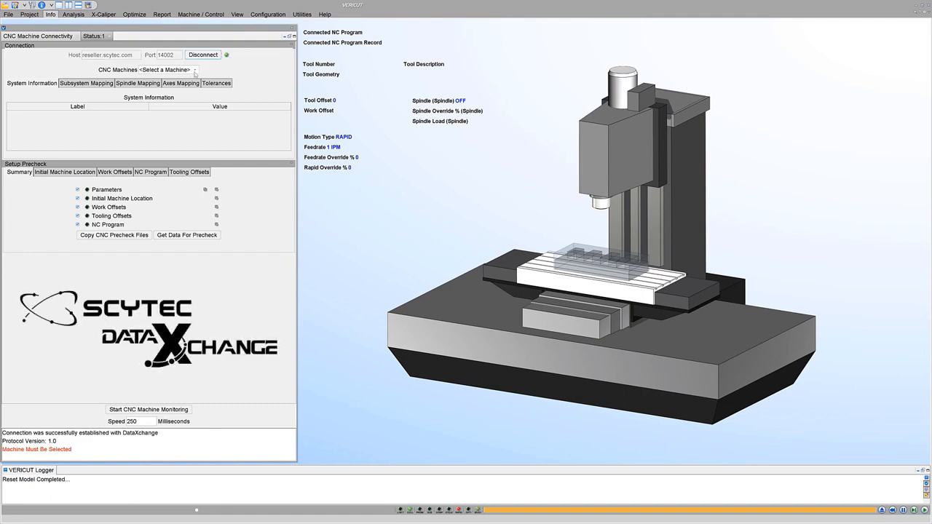
left_click(194, 69)
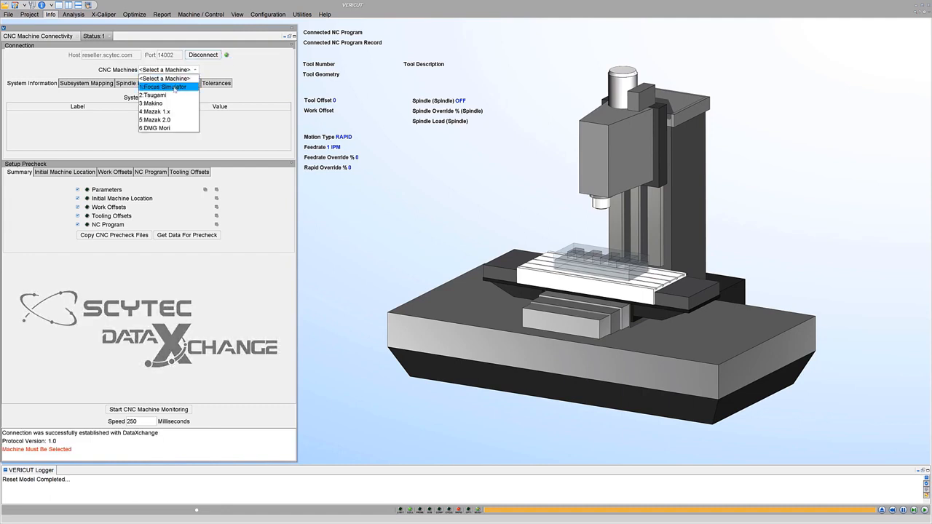
left_click(174, 88)
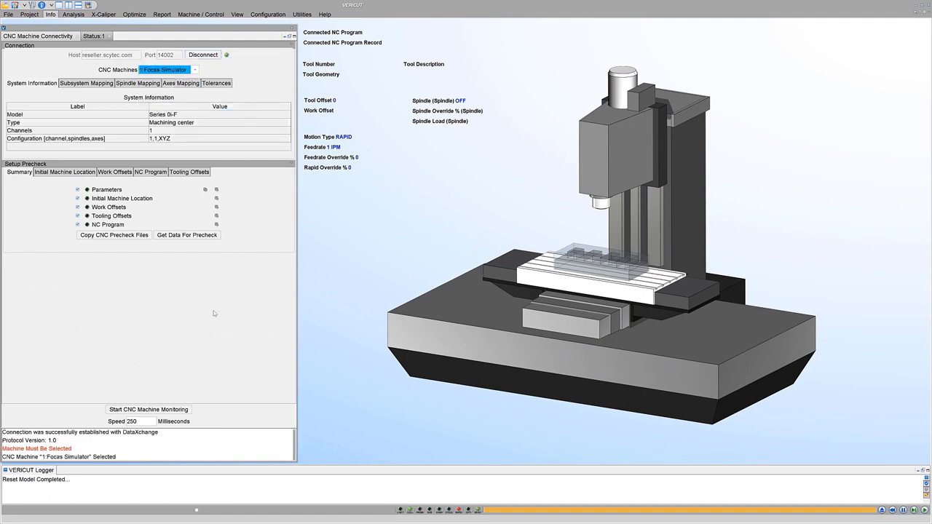
Step: Start monitoring the CNC machine and watch the tool cutting at the worktable up close
left_click(187, 410)
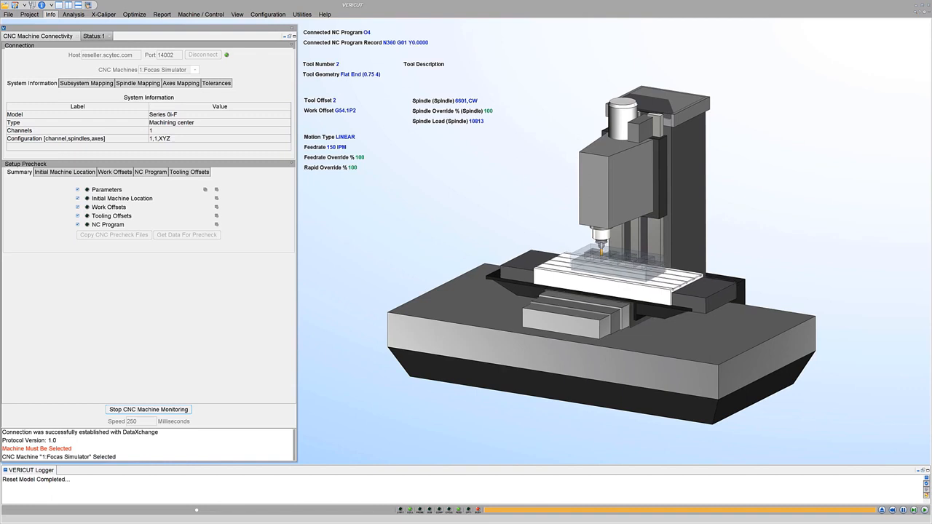
scroll(614, 241, "up", 6)
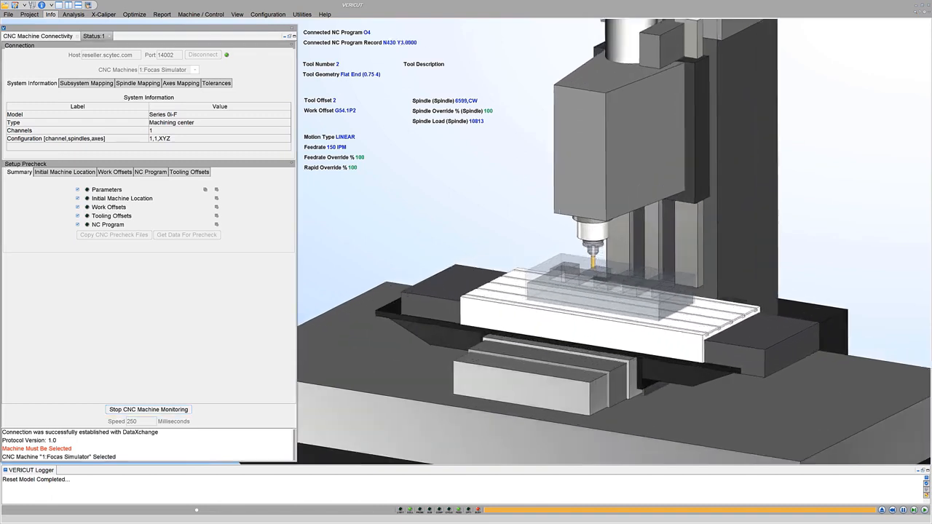
scroll(615, 241, "up", 4)
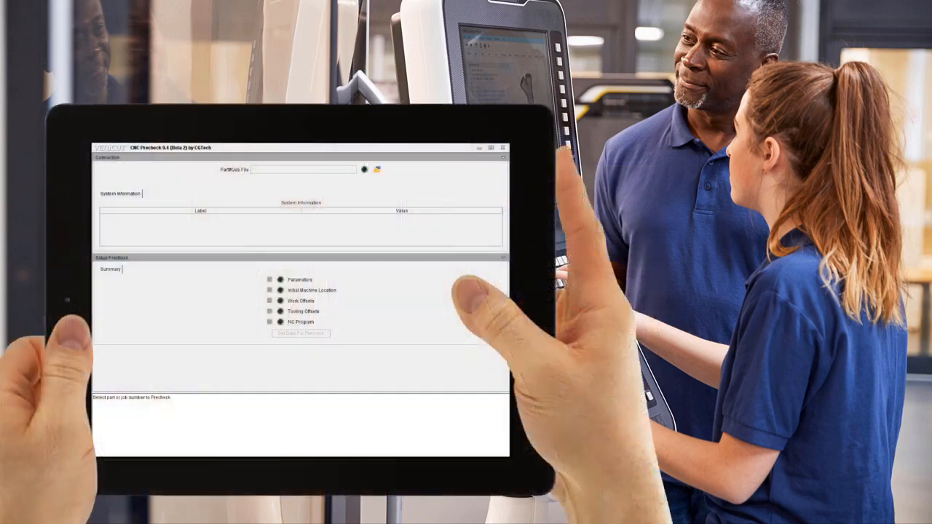
Step: Switch to CNC Precheck and load the part/job file from the CNC Precheck for Shop Floor folder
left_click(377, 169)
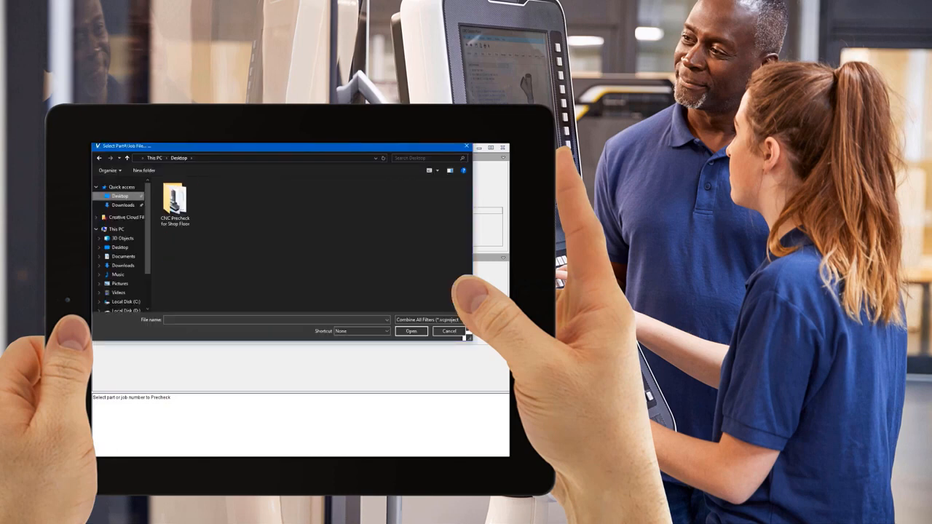
double_click(174, 201)
left_click(227, 193)
left_click(411, 331)
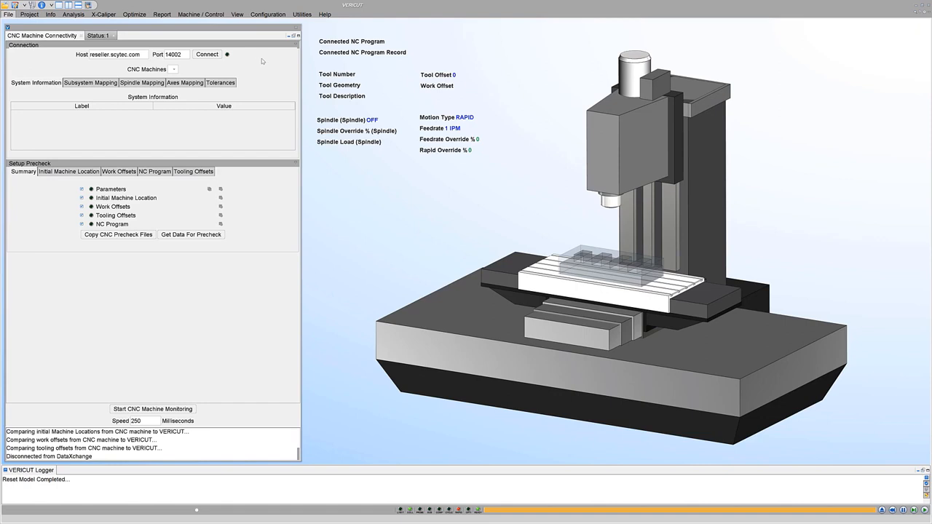
Step: Switch back to VERICUT, reconnect to the DataXchange host and start monitoring the 1:Focas Simulator machine
left_click(214, 57)
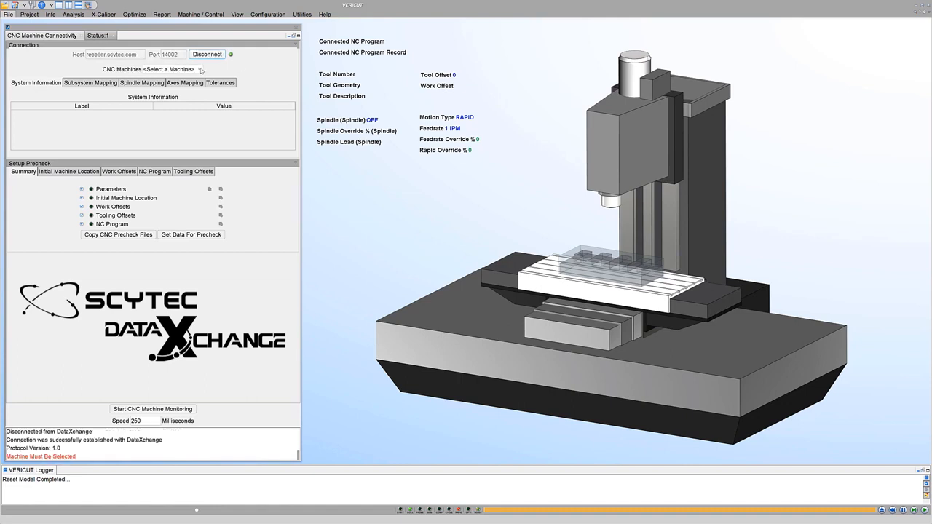
left_click(199, 69)
left_click(185, 86)
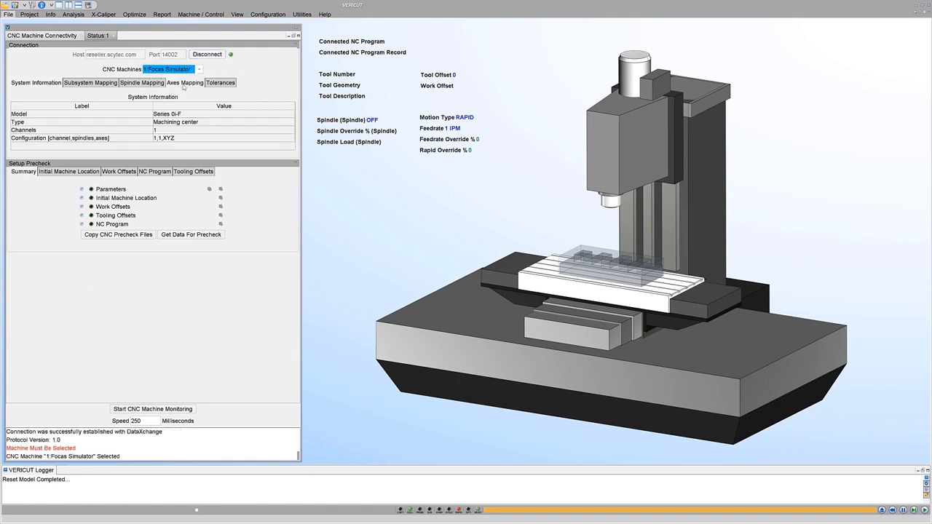
left_click(181, 410)
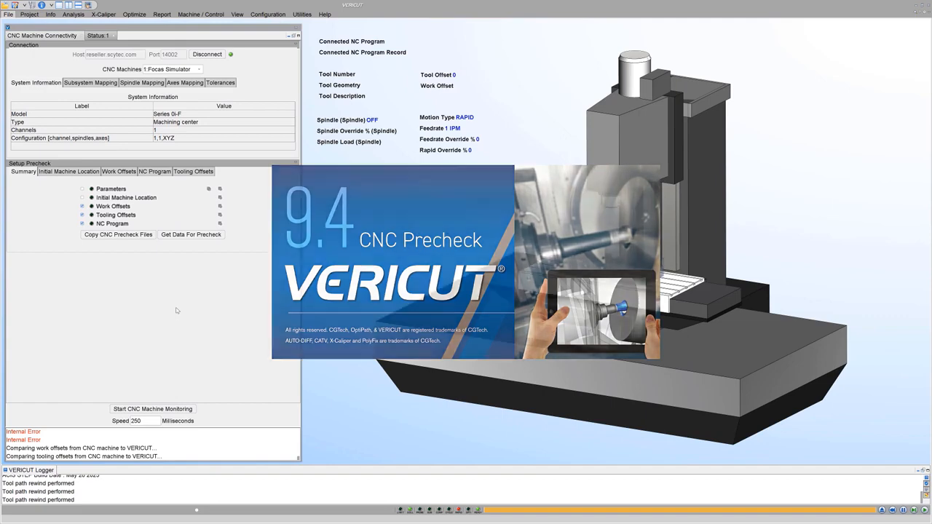
Step: Get the machine data for the setup precheck and compare the connectivity_O1002.mcd main program with its remote file
left_click(191, 234)
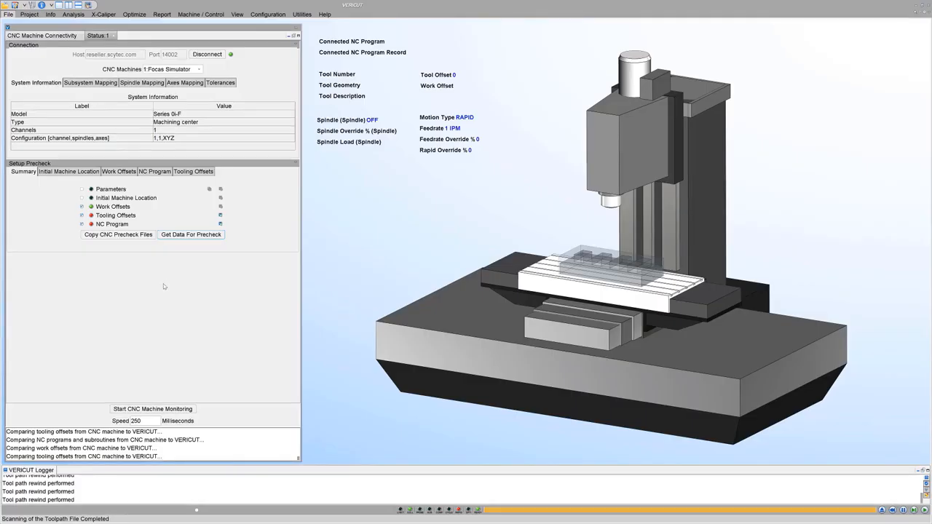
left_click(155, 172)
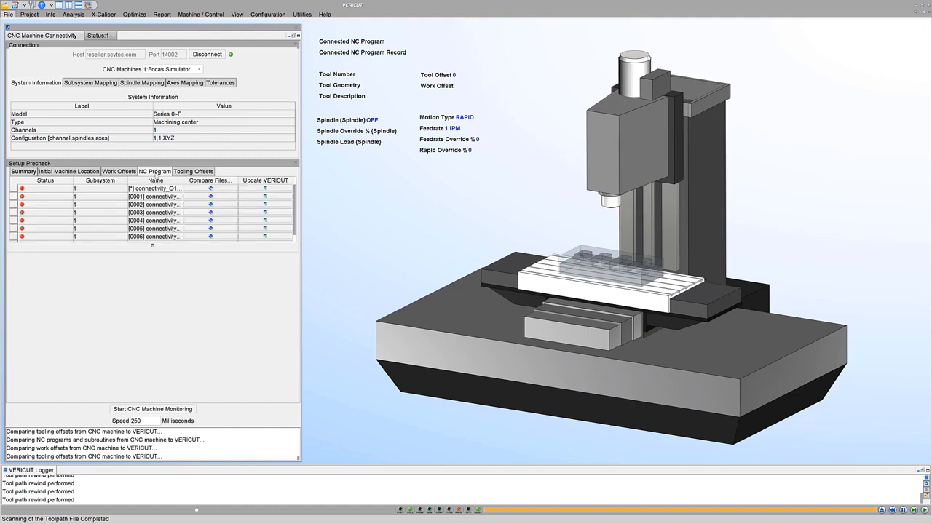
left_click(210, 189)
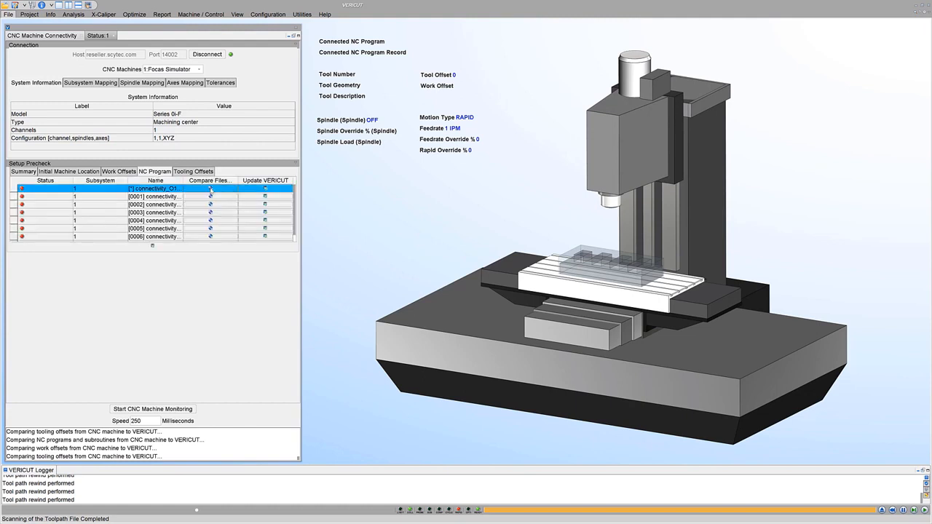
left_click(210, 189)
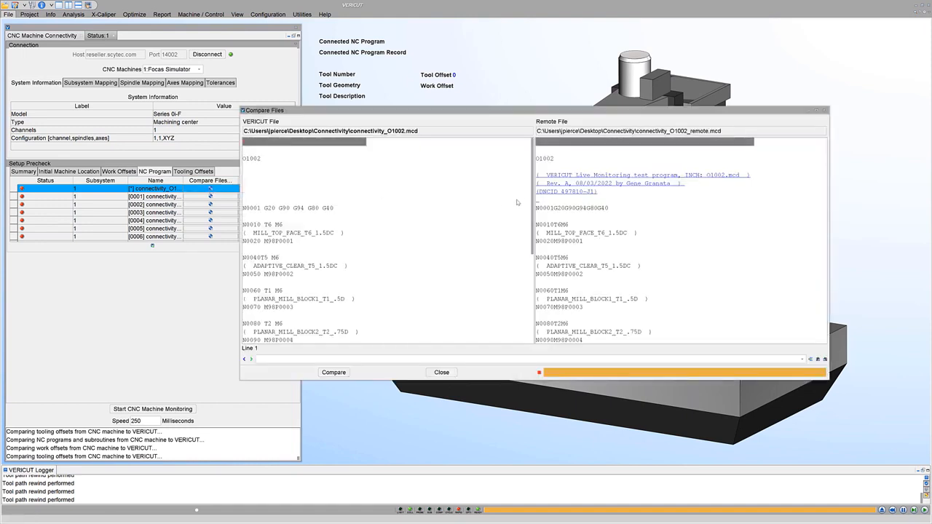
scroll(517, 202, "down", 5)
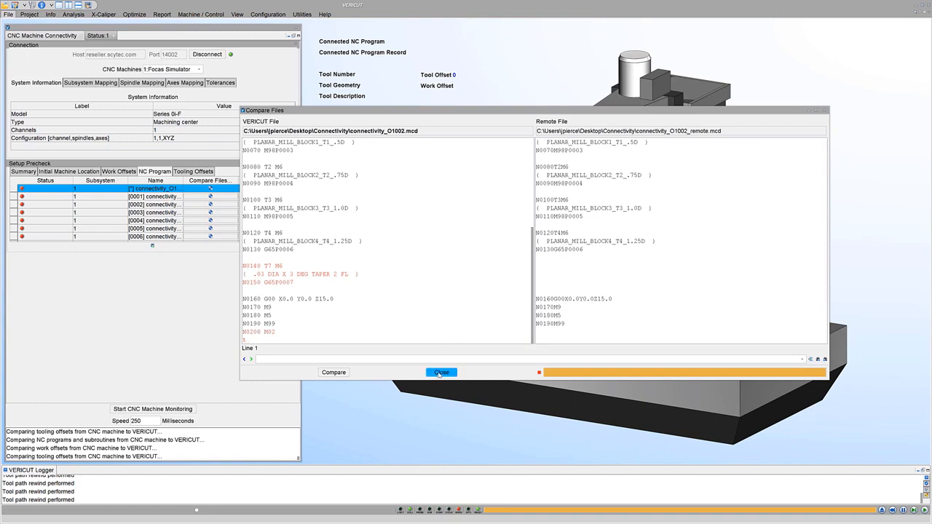
left_click(441, 373)
Step: Update the tooling offset flagged as mismatched for tool 1 from the CNC machine's values
left_click(193, 171)
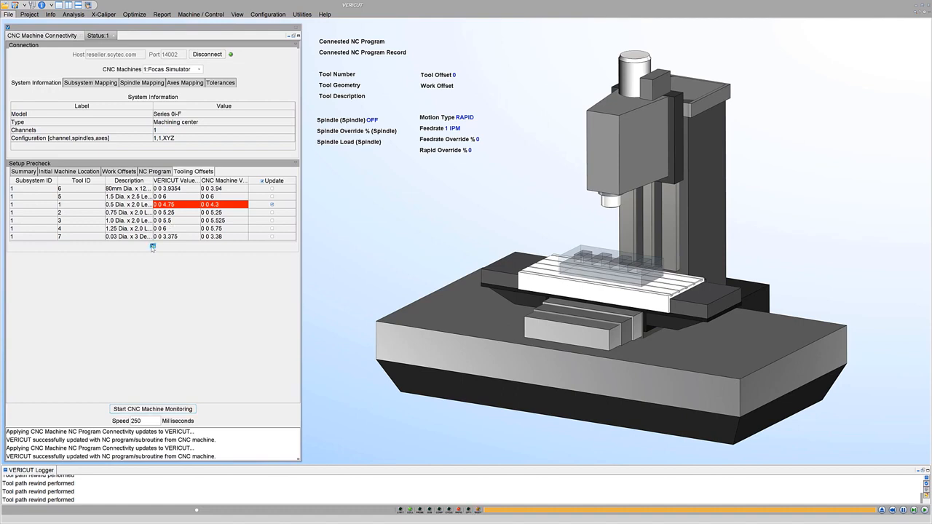
left_click(153, 247)
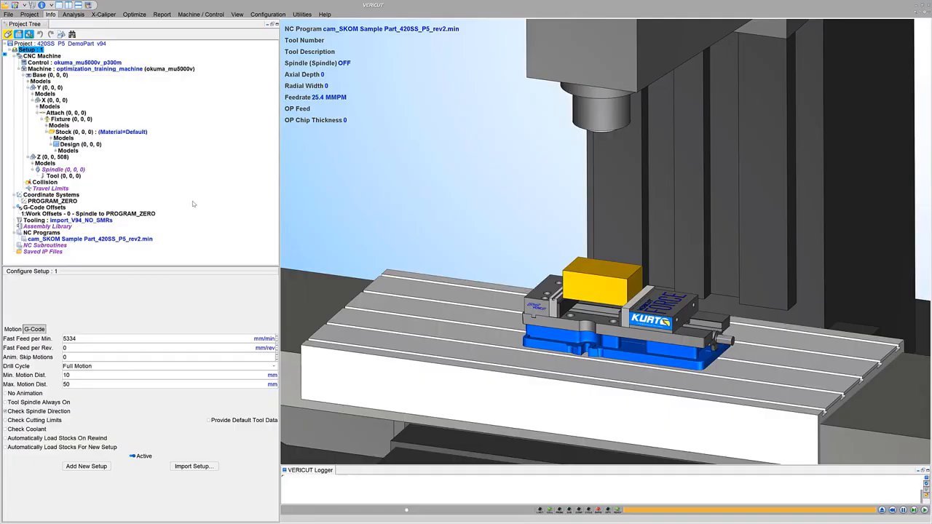
Step: Filter the stock material catalog by 420 and assign Stainless-Steel+420+HRC12 to the Stock component
left_click(129, 134)
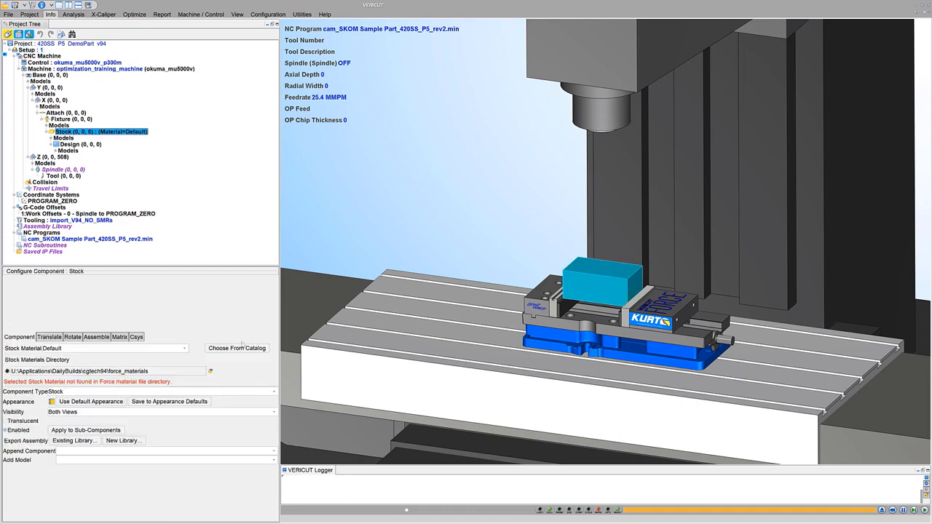
left_click(242, 348)
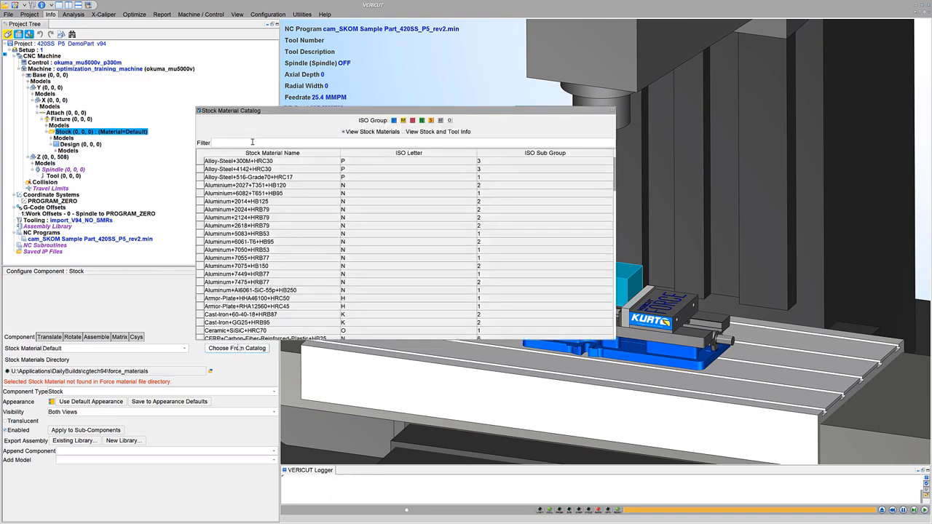
type("420")
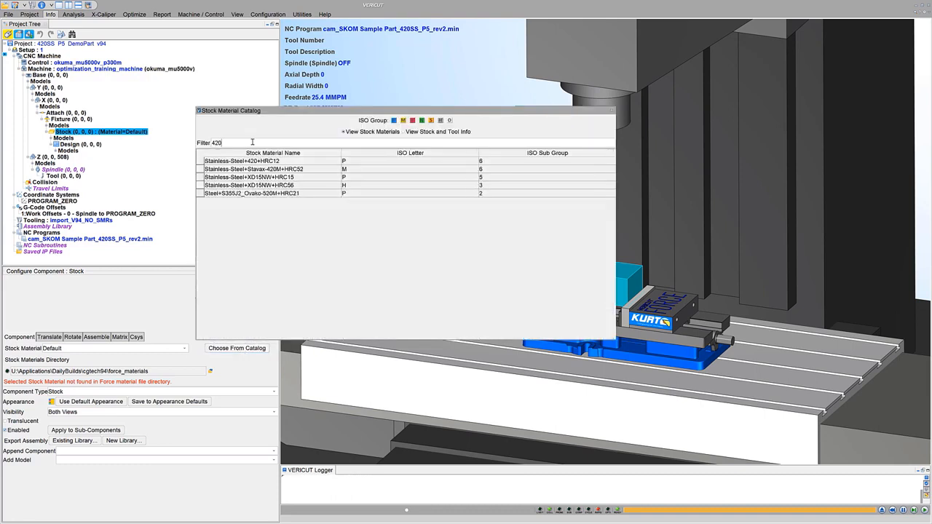
left_click(292, 162)
double_click(292, 168)
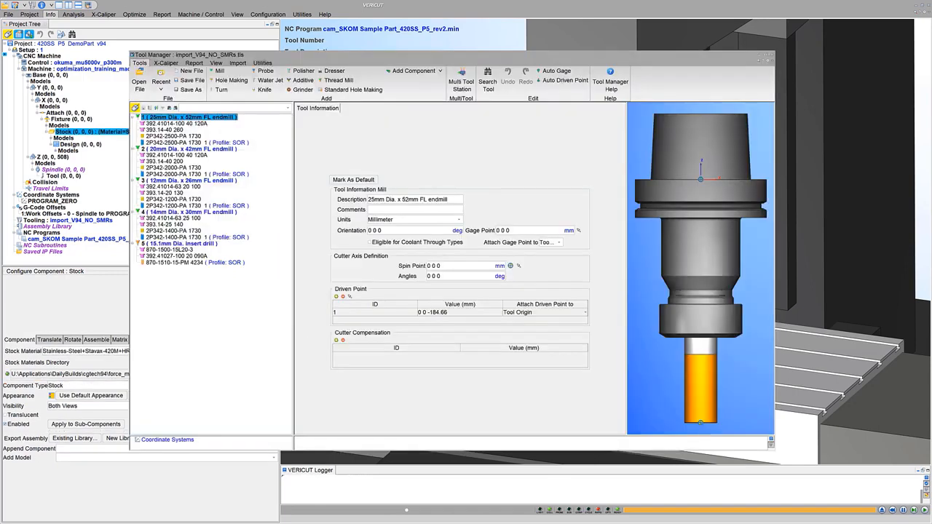
Step: Review the force settings of tool 1's 25 mm endmill cutter, checking the cutter material and edge type options
left_click(195, 143)
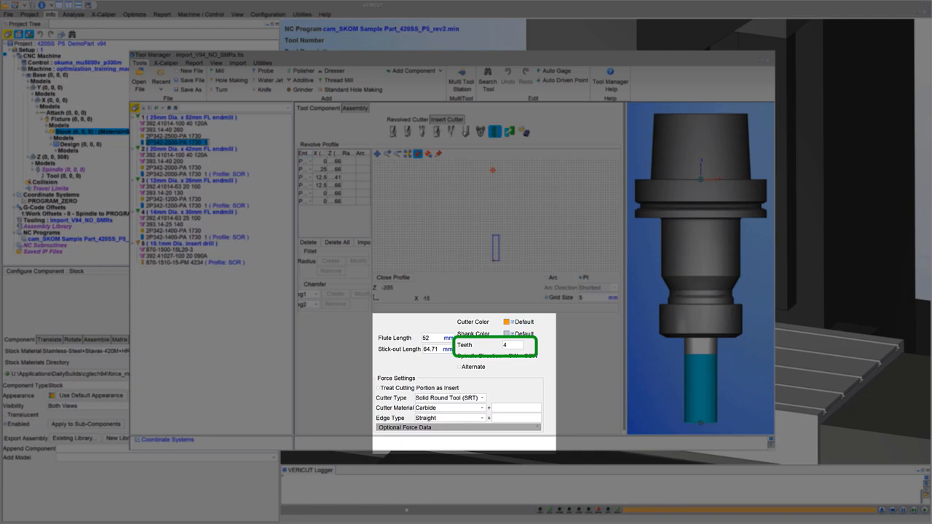
left_click(481, 408)
left_click(482, 405)
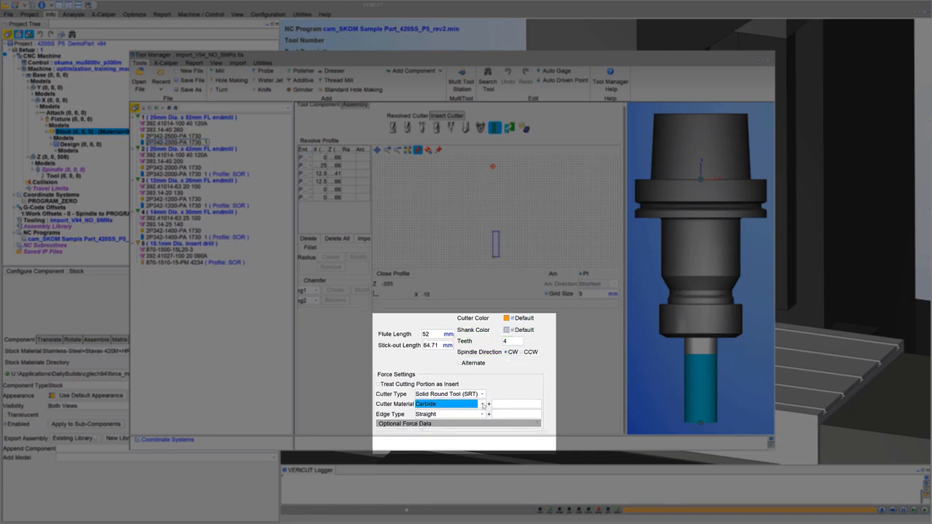
left_click(483, 415)
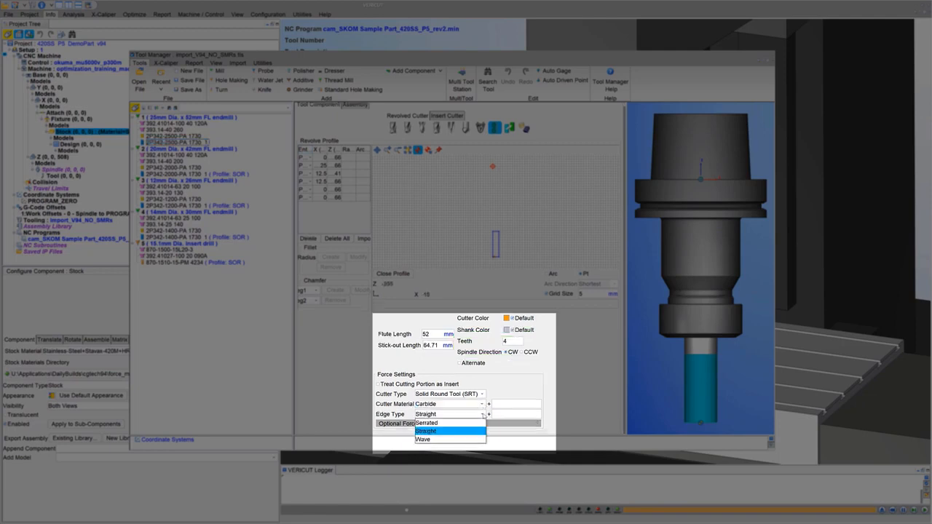
left_click(483, 415)
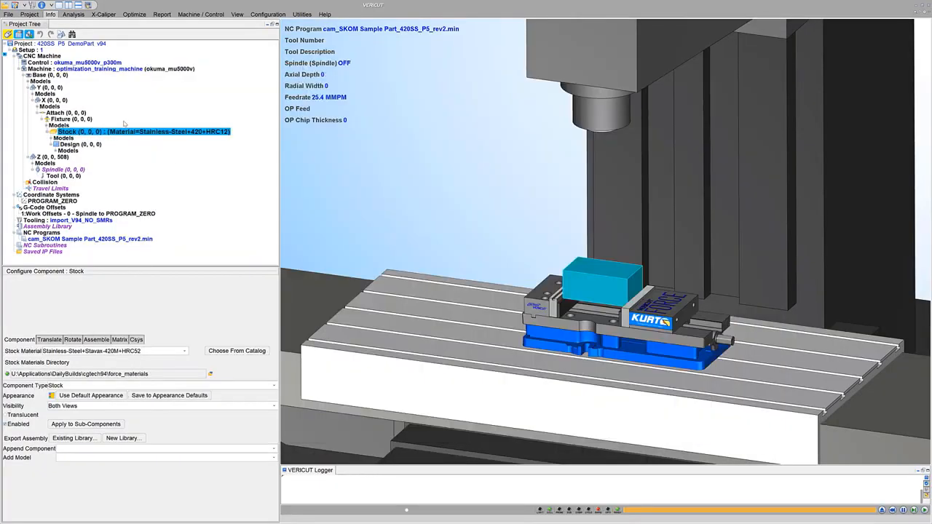
Step: Enable Provide Default Tool Data for Setup 1 and open the default data of the 25 mm endmill
left_click(33, 50)
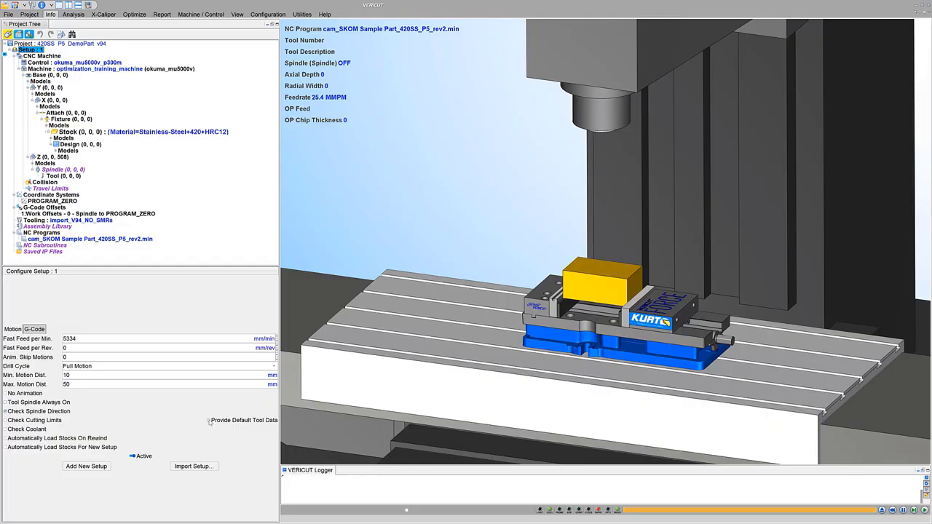
left_click(209, 421)
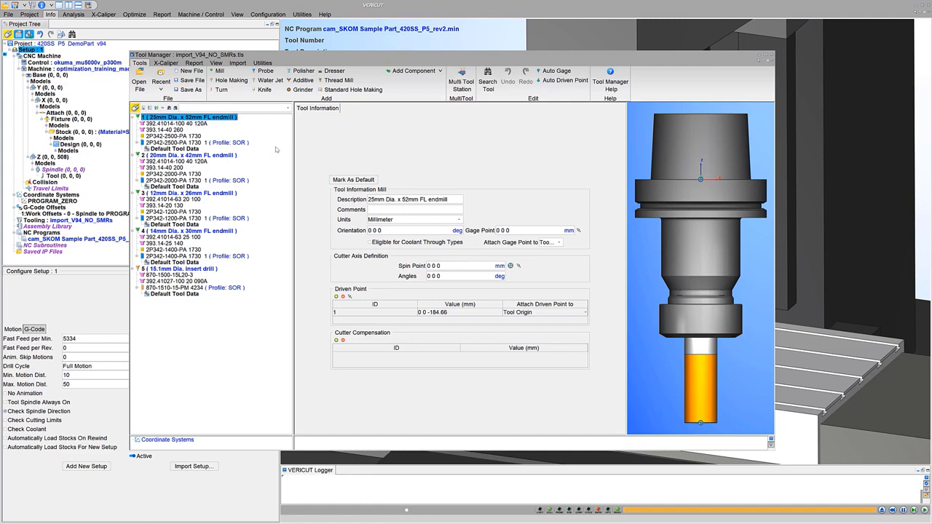
left_click(177, 148)
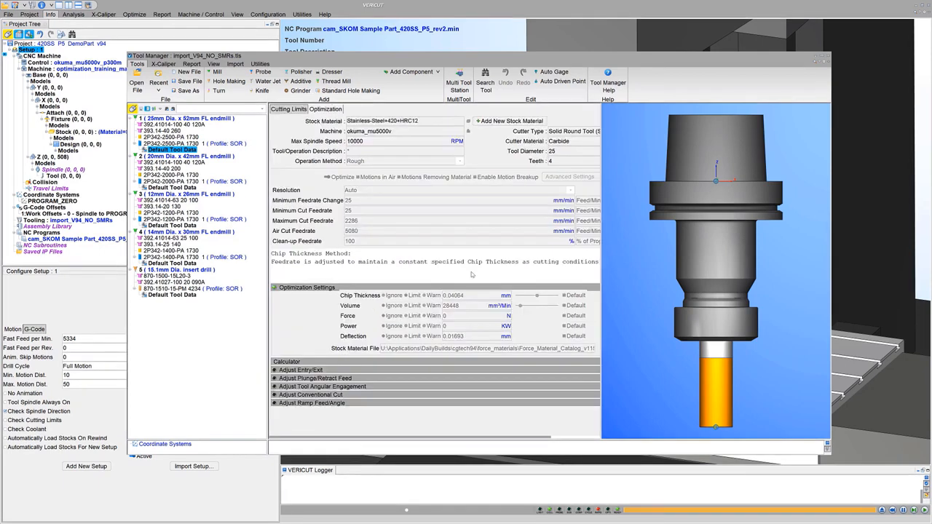
Step: Add a stock material record for the 25 mm endmill with -FINISH appended to its description and operation method Finish
left_click(492, 124)
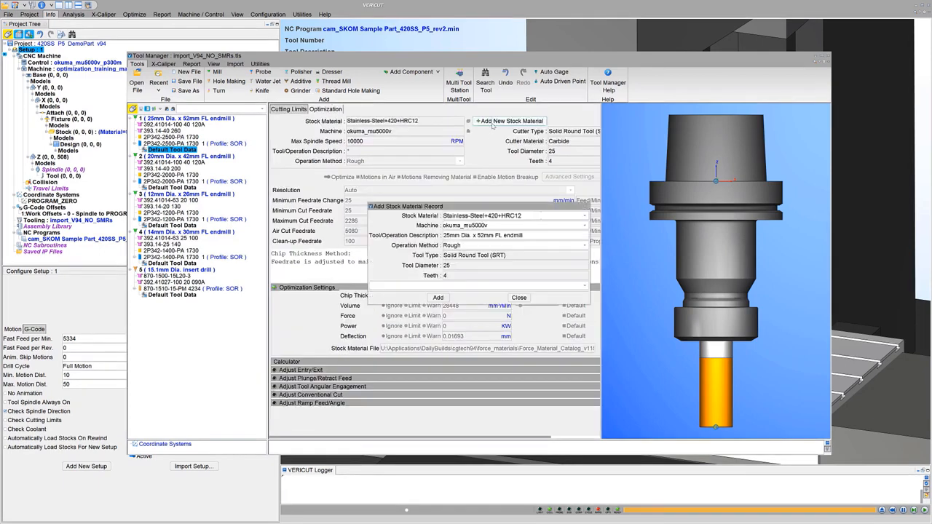
triple_click(536, 234)
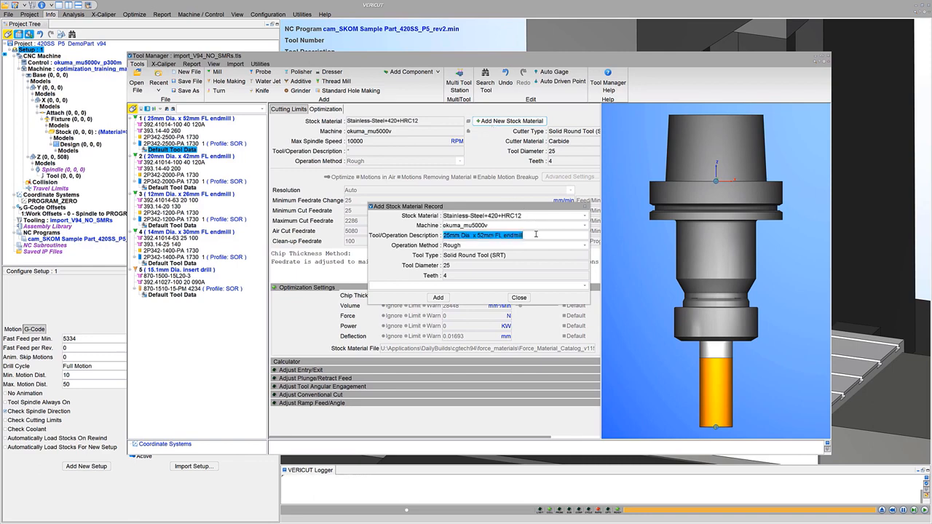
left_click(536, 234)
type("-FINISH")
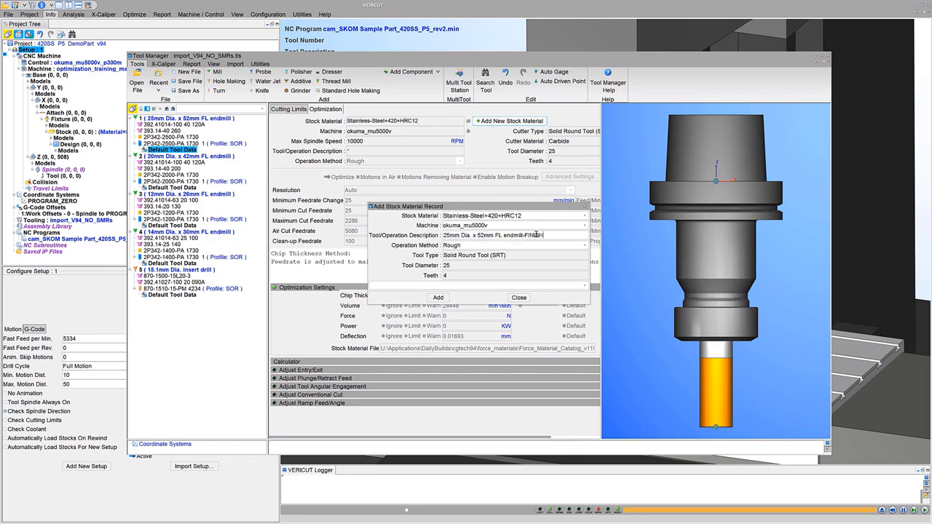
left_click(510, 246)
left_click(509, 264)
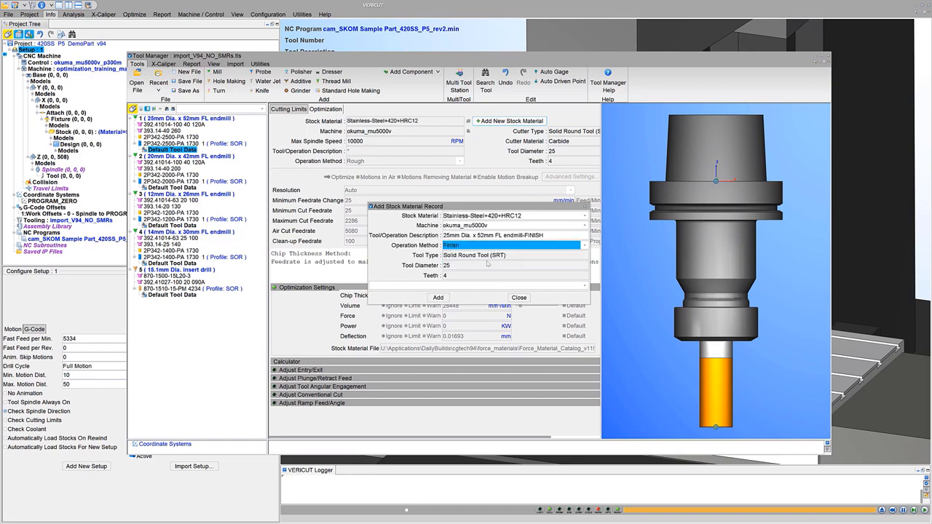
left_click(438, 297)
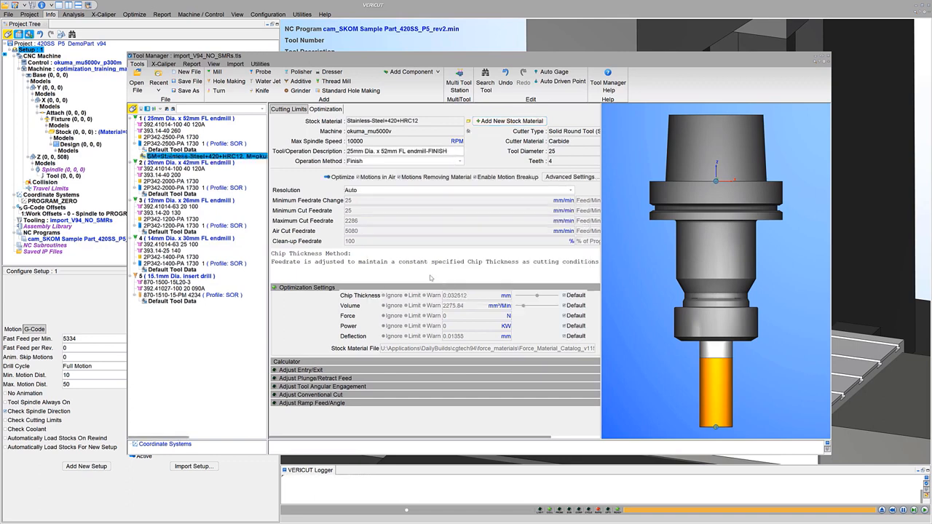
Step: Override the default deflection setting of the 25 mm endmill's finish record and apply the deflection as a limit
left_click(566, 336)
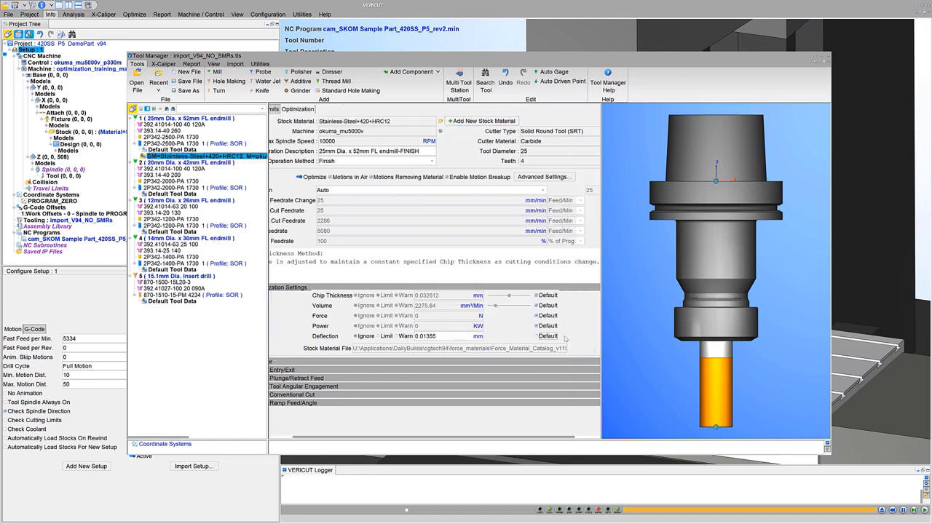
left_click(378, 336)
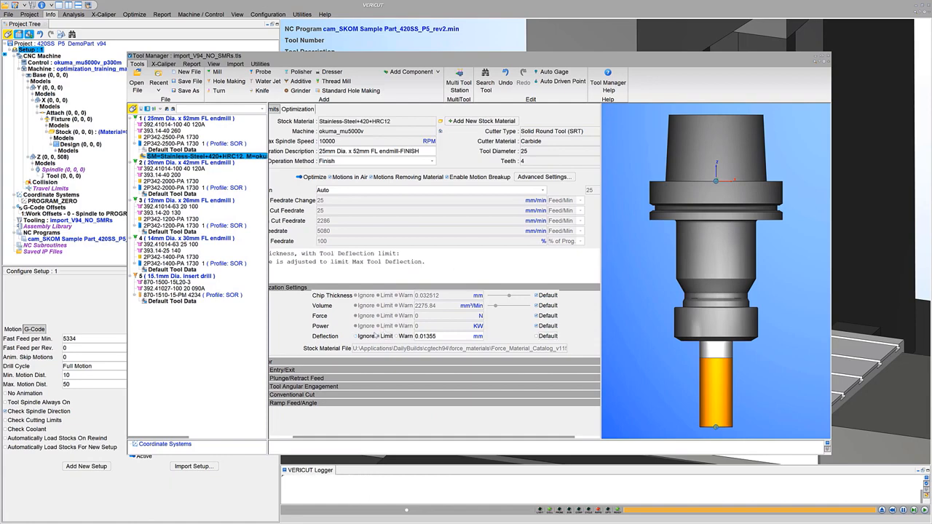
Step: Toggle the active state of the 25 mm endmill's default tool data and save the tool library under a new file
left_click(180, 150)
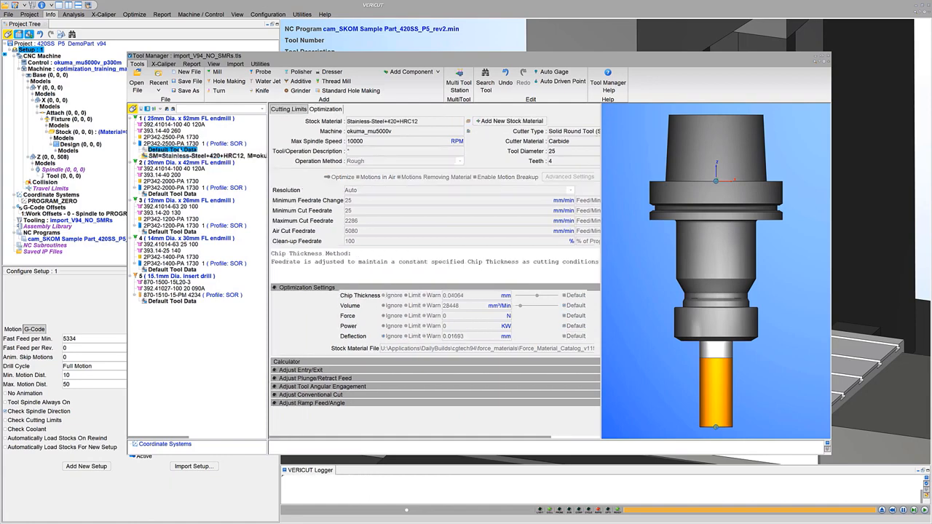
right_click(187, 150)
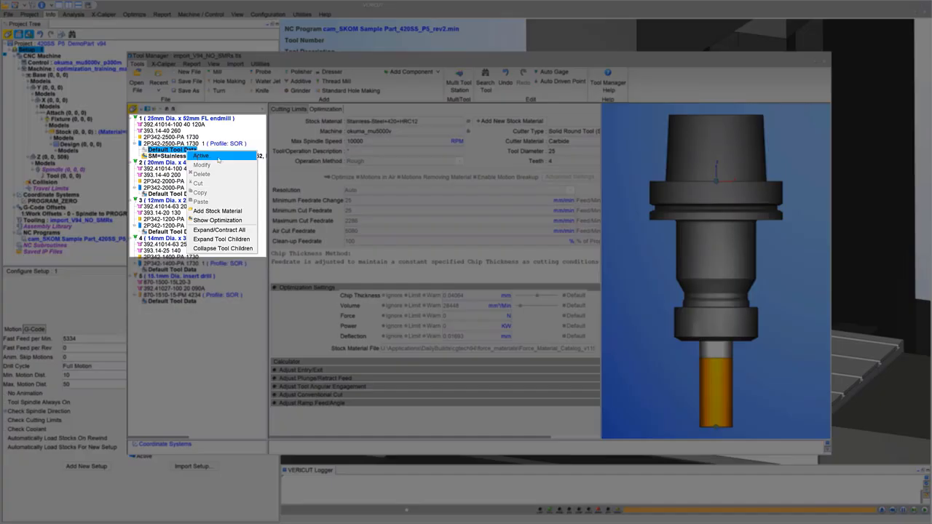
left_click(205, 157)
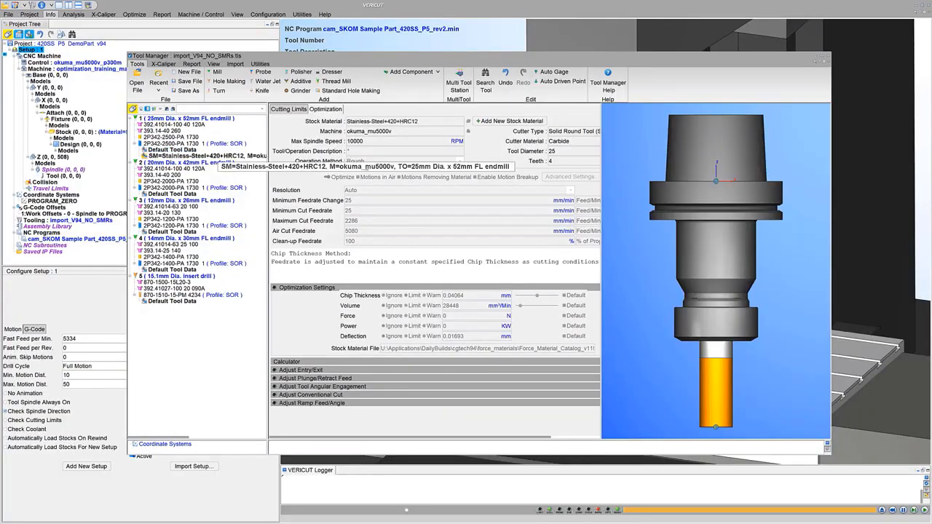
left_click(185, 90)
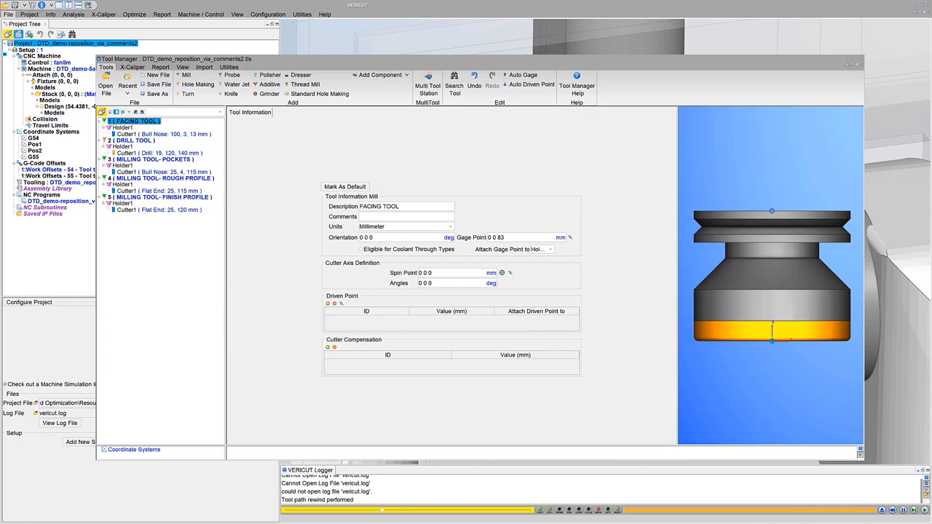
Step: Review the force settings of the facing tool's bull nose cutter, checking the available cutter types and cutter materials
left_click(164, 133)
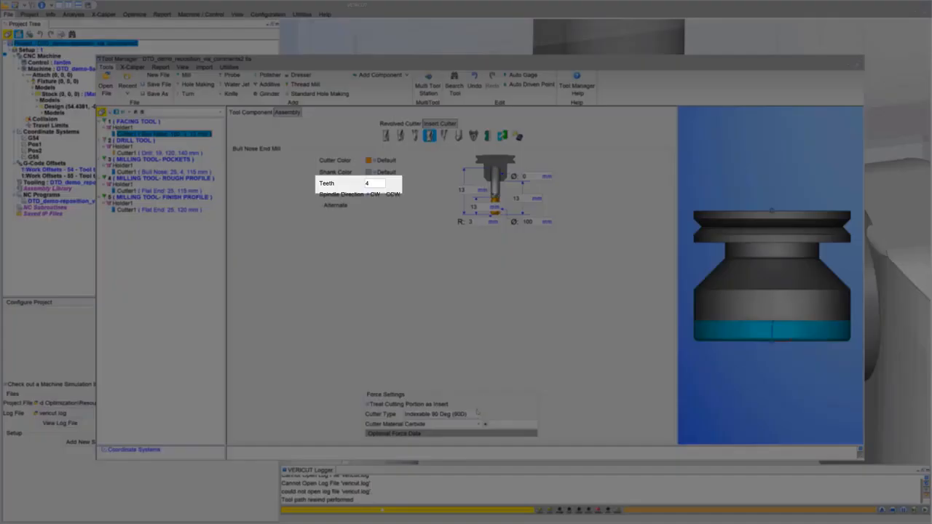
left_click(479, 414)
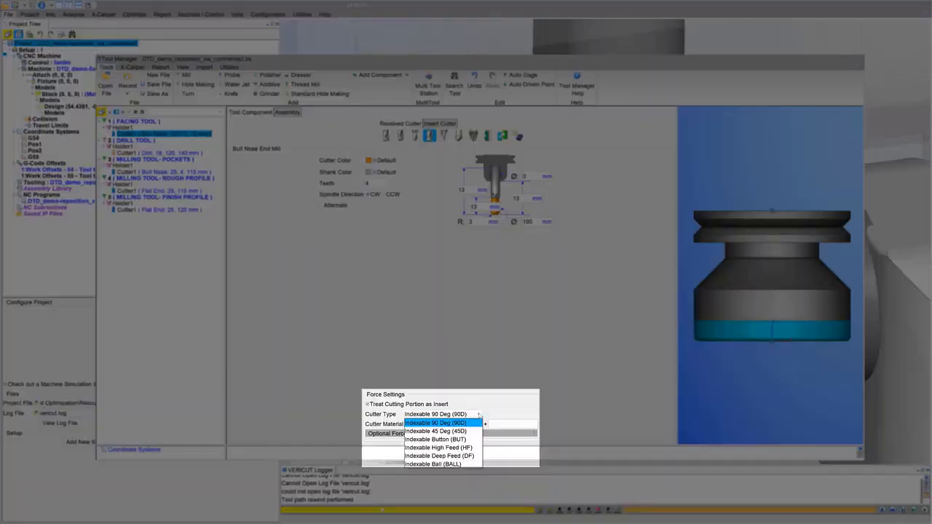
left_click(479, 414)
left_click(479, 424)
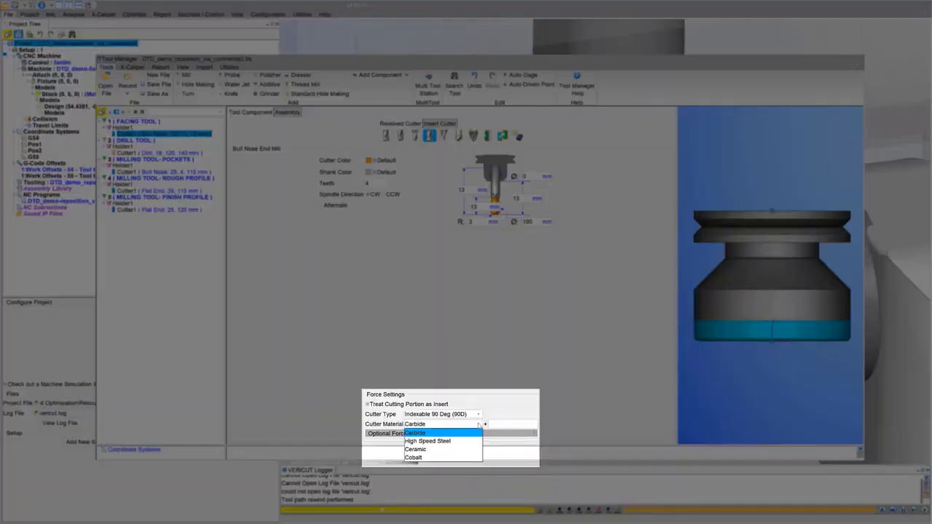
left_click(479, 423)
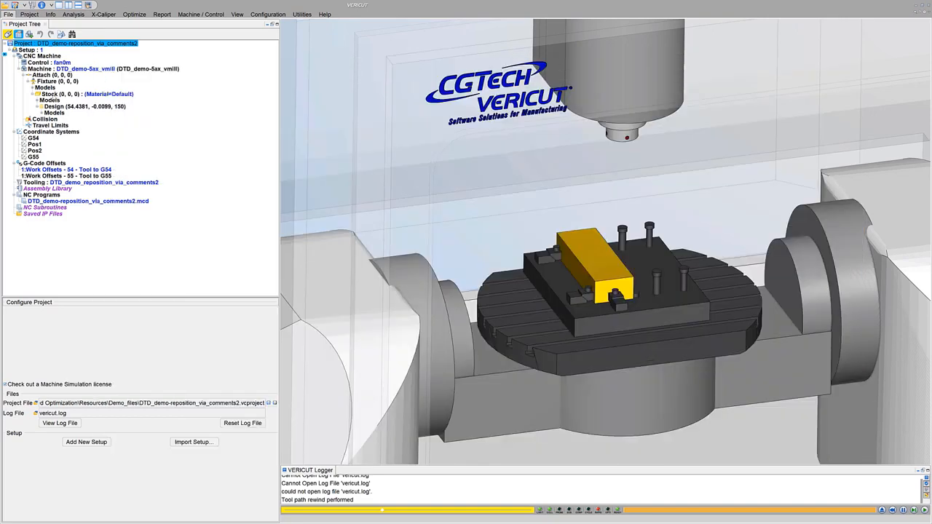
Step: Assign Alloy-Steel+300M+HRC30 from the stock material catalog to the Stock component
left_click(87, 94)
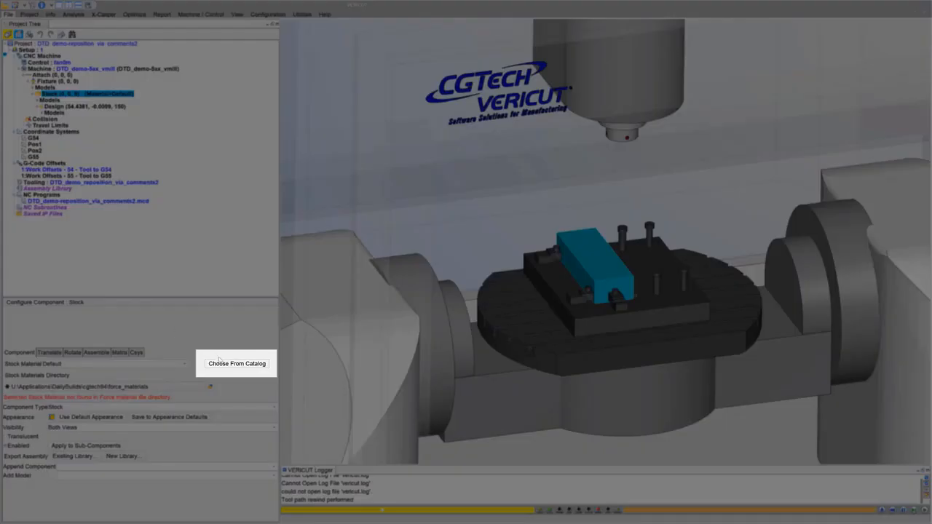
left_click(226, 364)
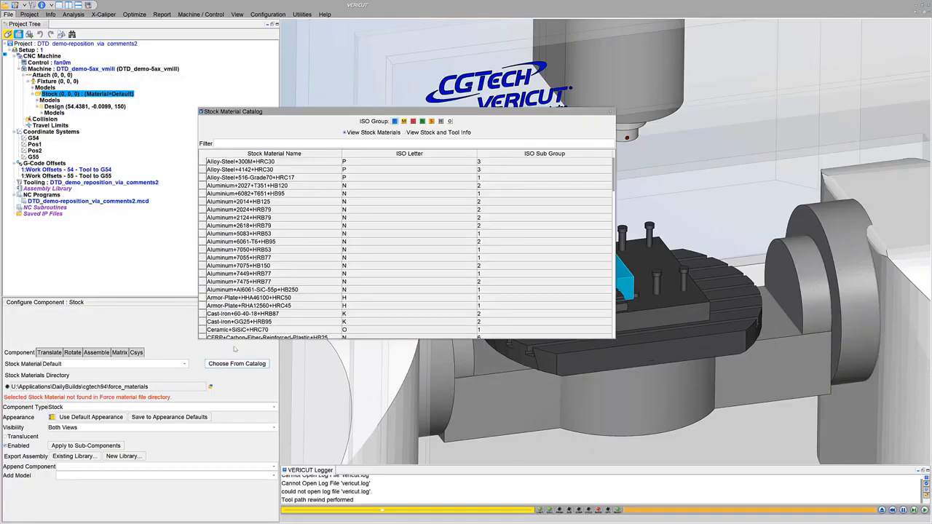
double_click(251, 162)
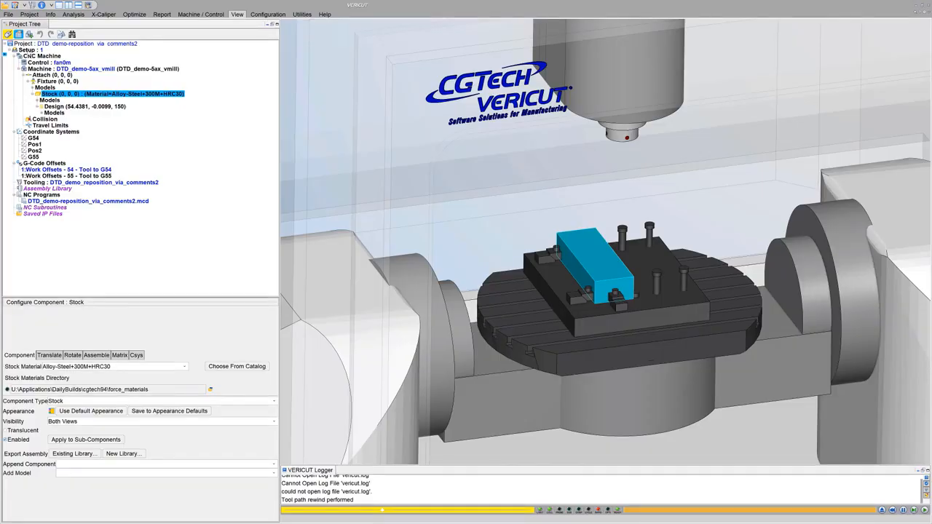
Step: Enable Provide Default Tool Data for Setup 1 and open the default tool data of the facing tool
left_click(27, 51)
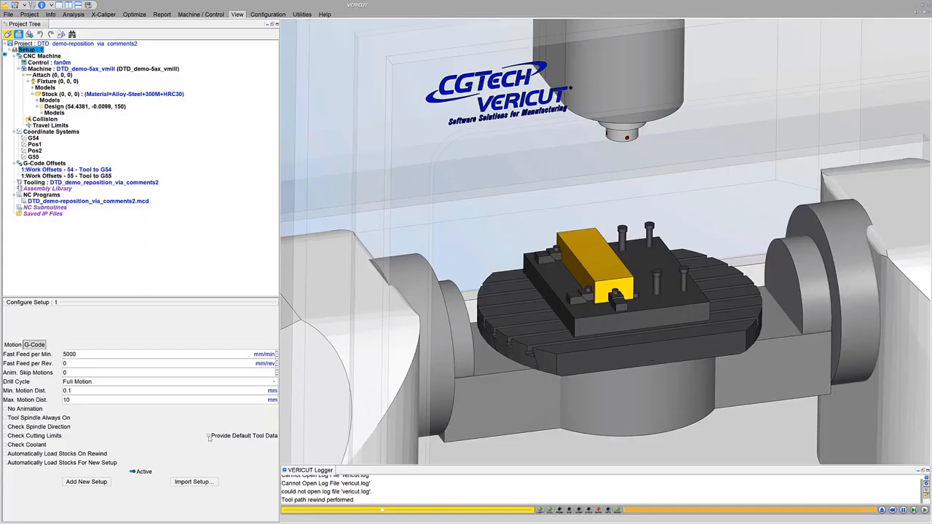
left_click(209, 437)
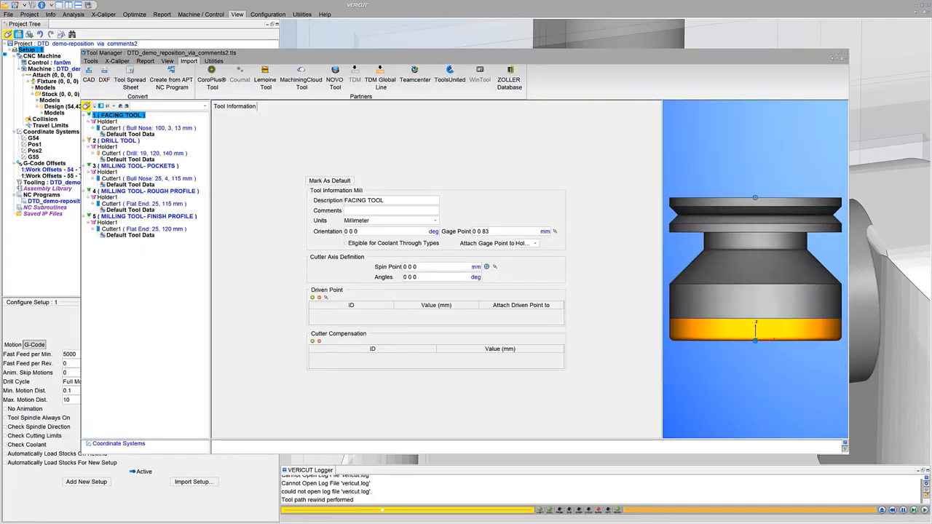
left_click(131, 134)
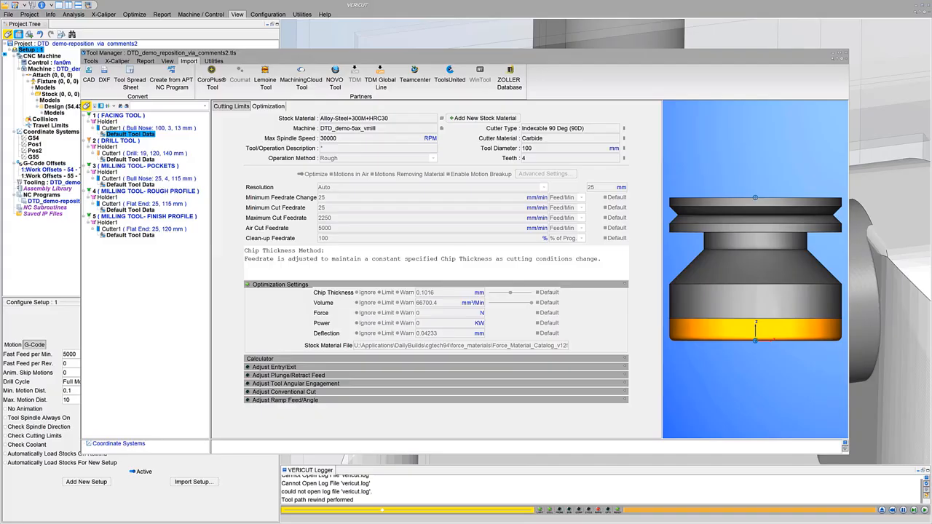
Step: Add a stock material record for the facing tool with the description FACING TOOL-FINISH and operation method Finish
left_click(478, 120)
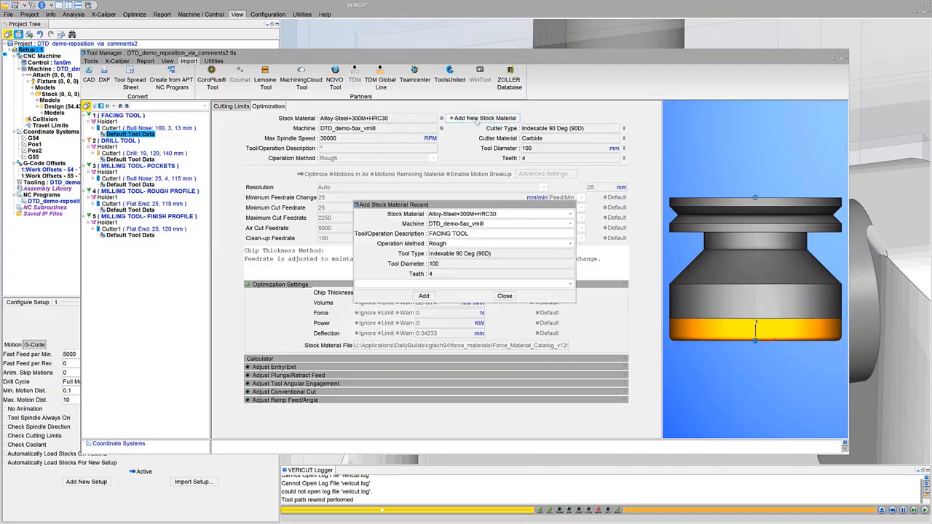
left_click(484, 234)
left_click(490, 233)
type("-FINISH")
left_click(483, 244)
left_click(472, 263)
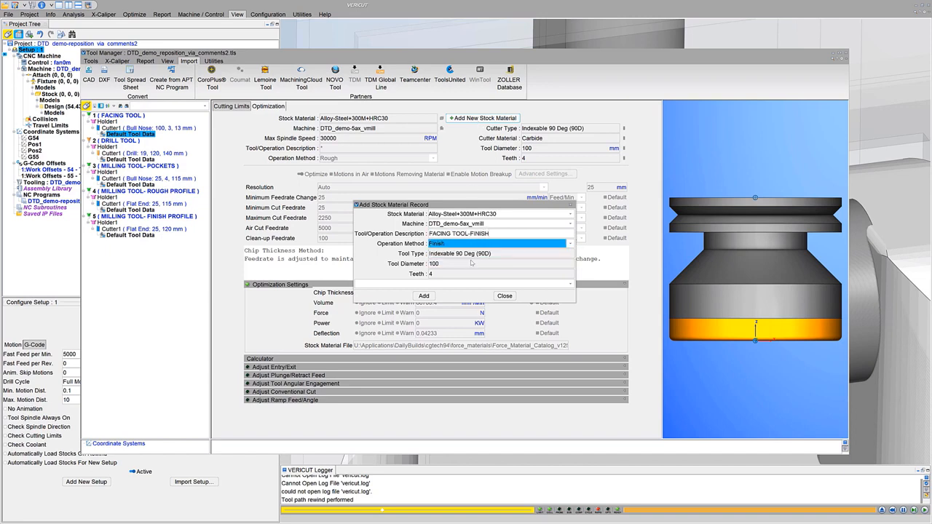
left_click(427, 297)
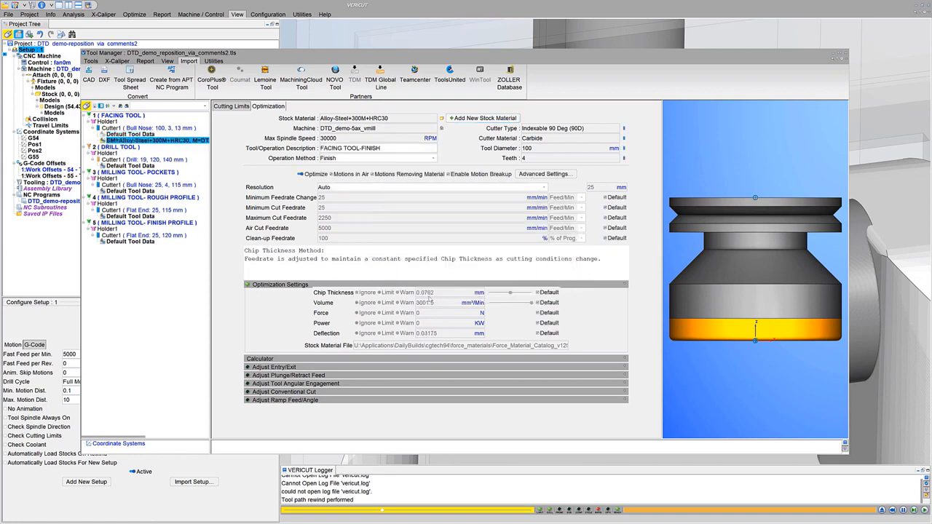
Step: Override the FACING TOOL-FINISH record's default chip thickness with a custom value ending in 9, and release its default deflection setting
left_click(538, 293)
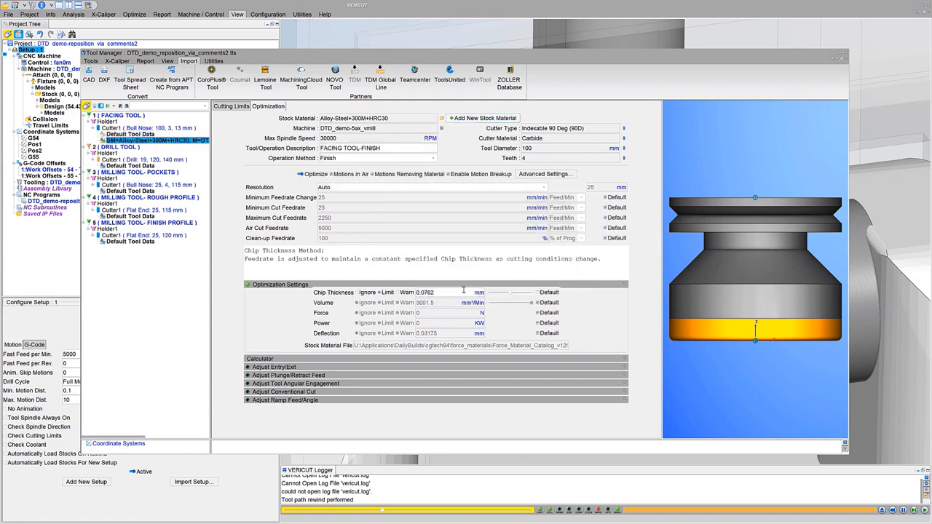
double_click(441, 292)
left_click_drag(441, 291, 425, 291)
type("9")
left_click(538, 333)
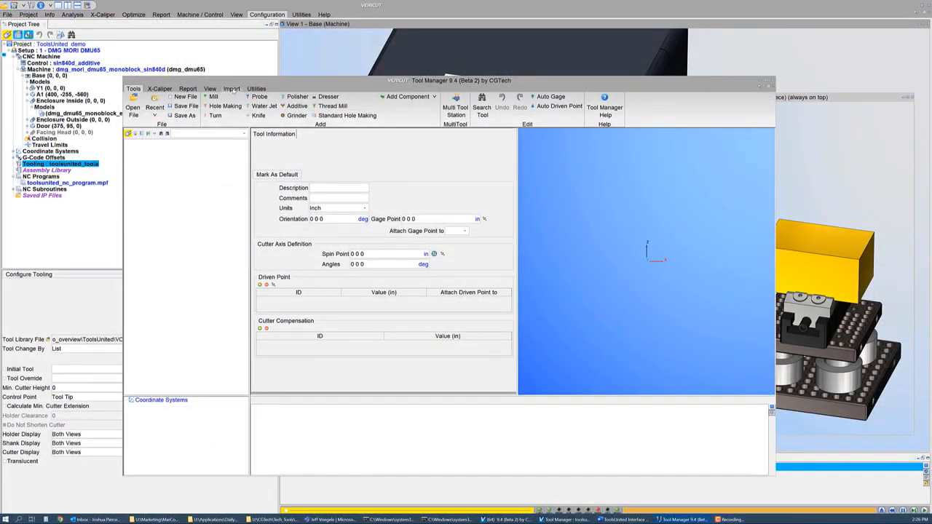
Step: Import all ToolsUnited tools from example_tools.zip on the Desktop into the empty tool library
left_click(232, 89)
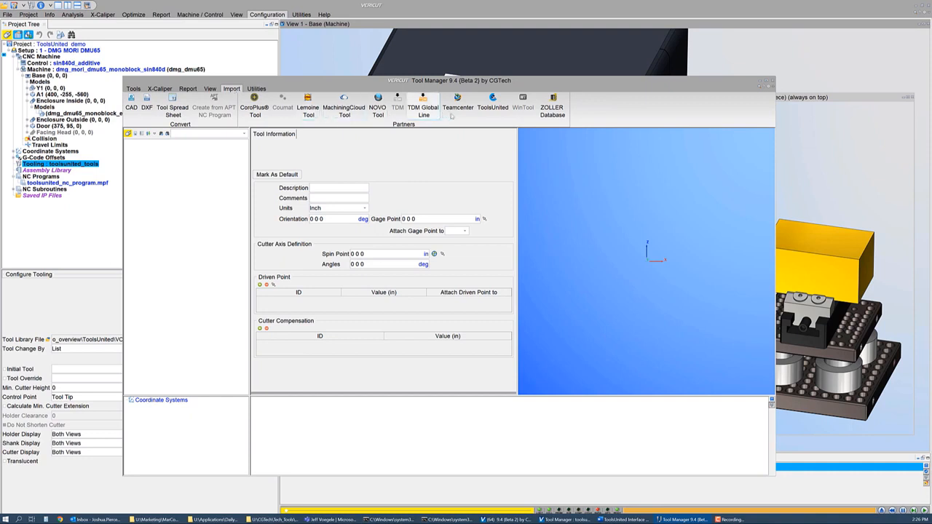
left_click(492, 107)
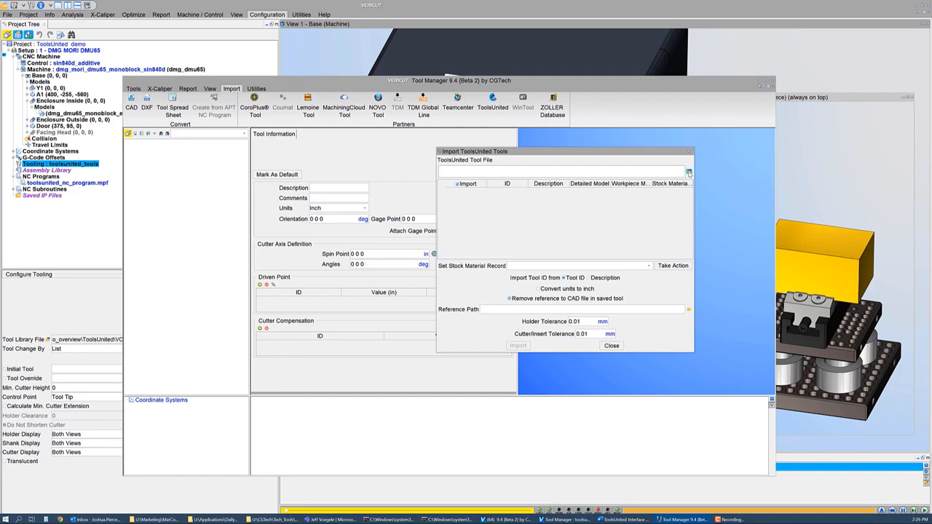
left_click(688, 172)
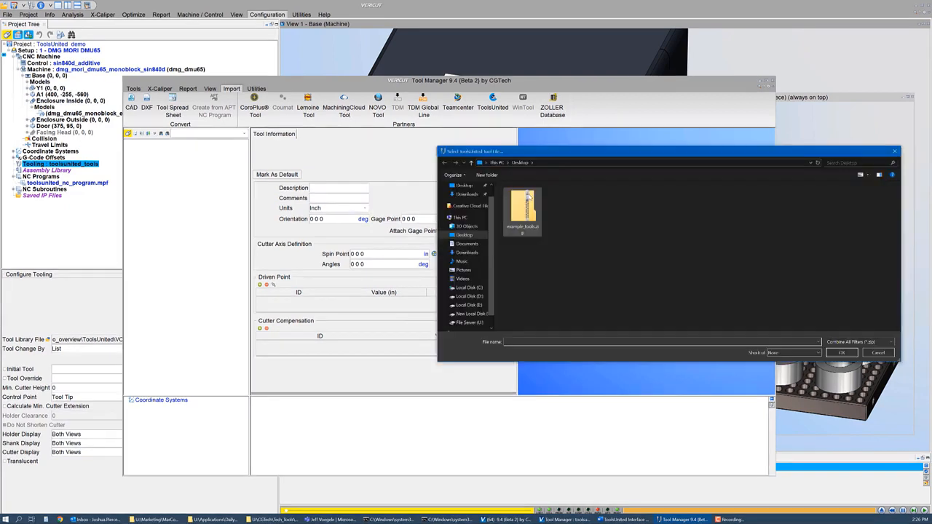
double_click(527, 198)
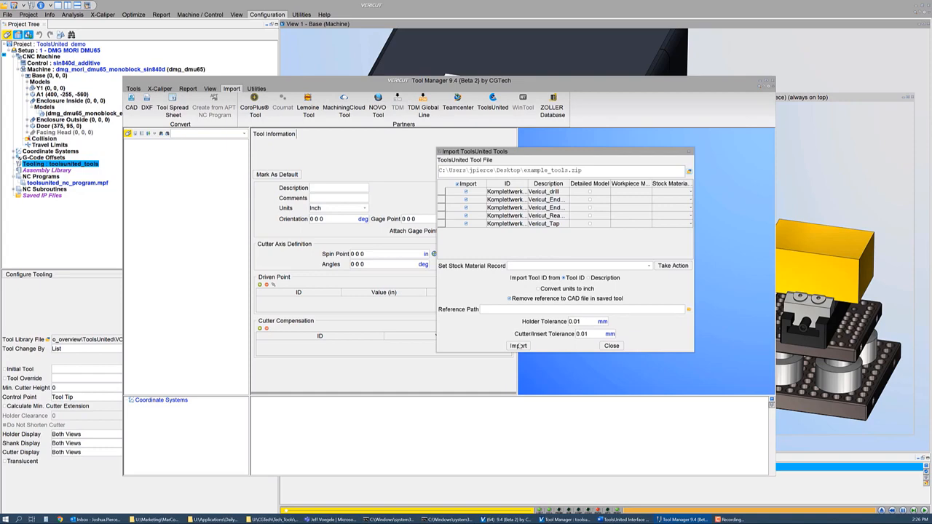
left_click(518, 347)
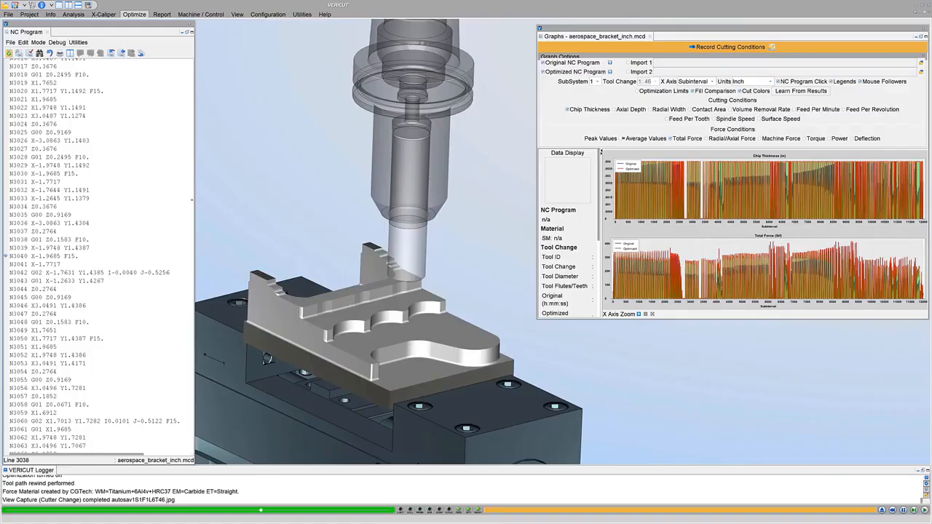
Step: Open the Tool Manager and examine the machining optimization data for tool 46's Titanium+6Al4v+HRC37 record
left_click(33, 5)
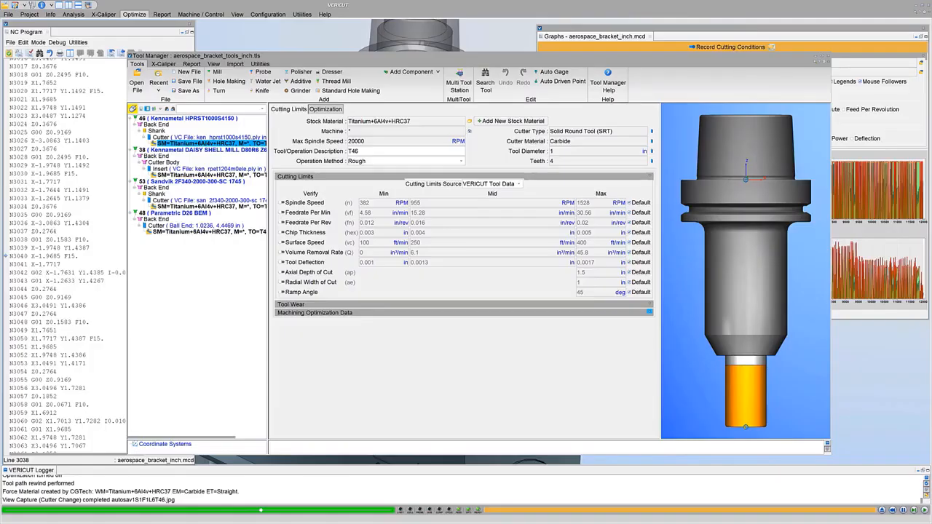
left_click(649, 313)
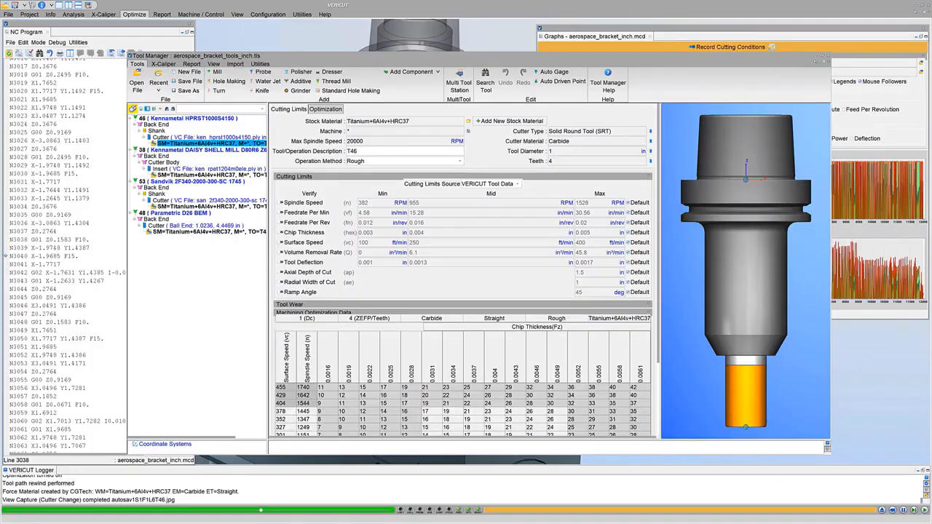
scroll(463, 270, "down", 10)
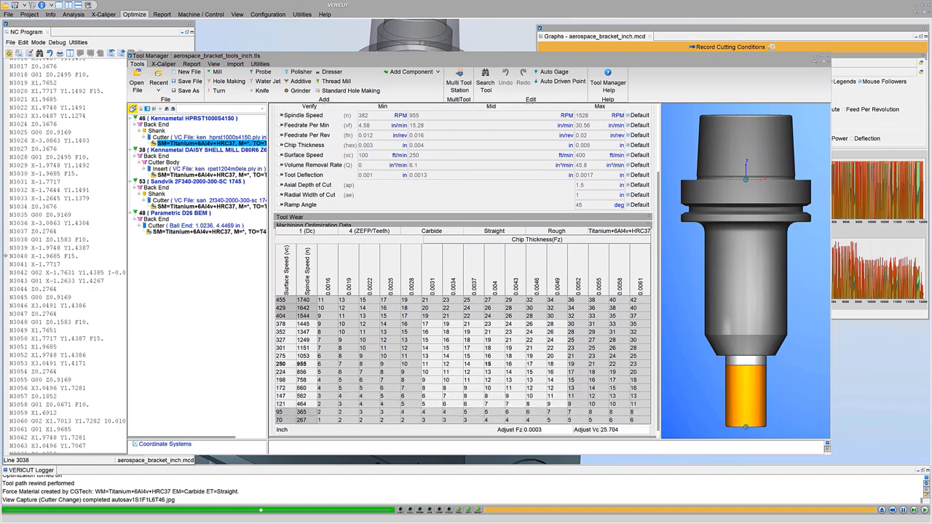